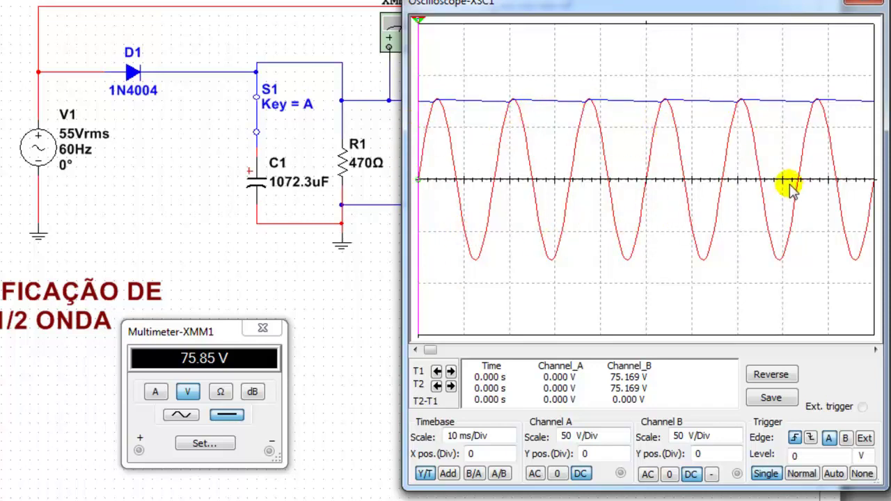
# Ground oscilloscope channel A's input and set channel B's scale to 20 V/Div
pyautogui.click(556, 474)
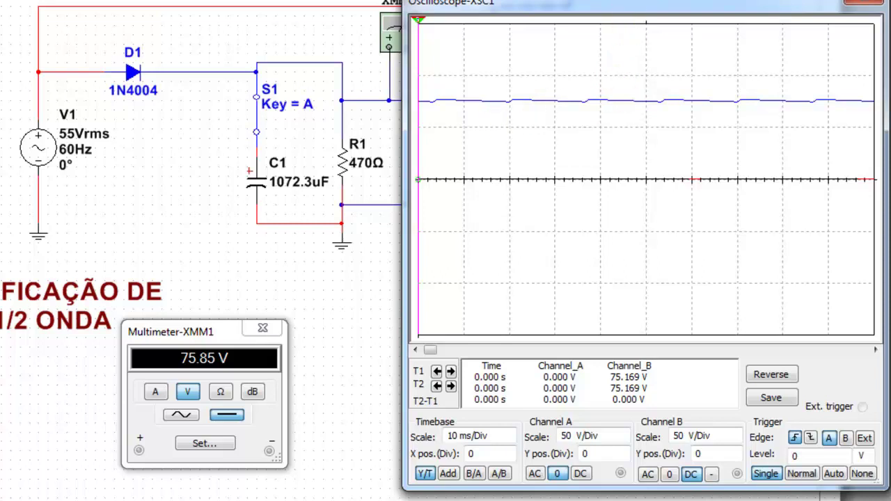
pyautogui.click(730, 436)
pyautogui.click(736, 441)
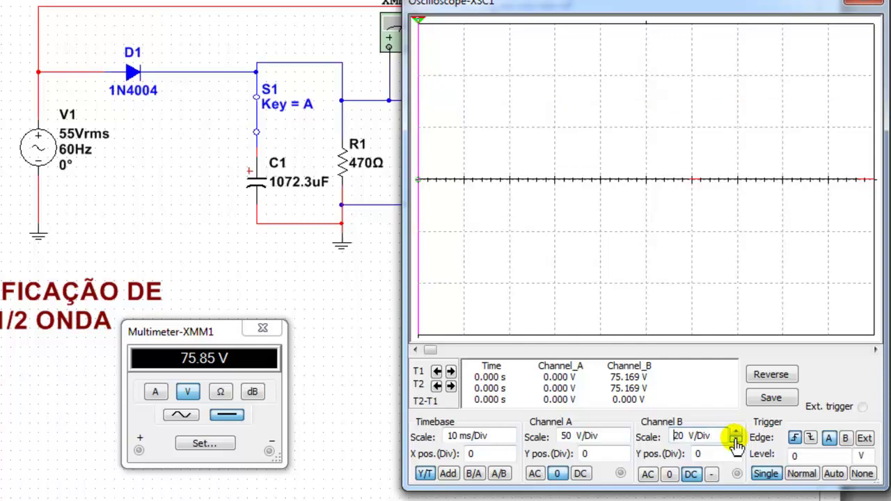
# Shift channel B's vertical position to -1.8 divisions
pyautogui.click(729, 454)
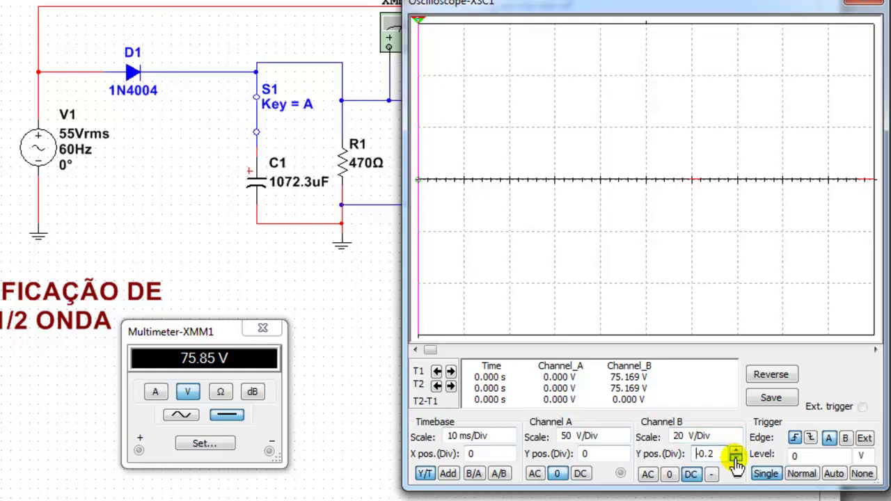
pyautogui.click(735, 460)
pyautogui.click(736, 460)
pyautogui.click(736, 460)
pyautogui.click(736, 460)
pyautogui.click(736, 460)
pyautogui.click(736, 460)
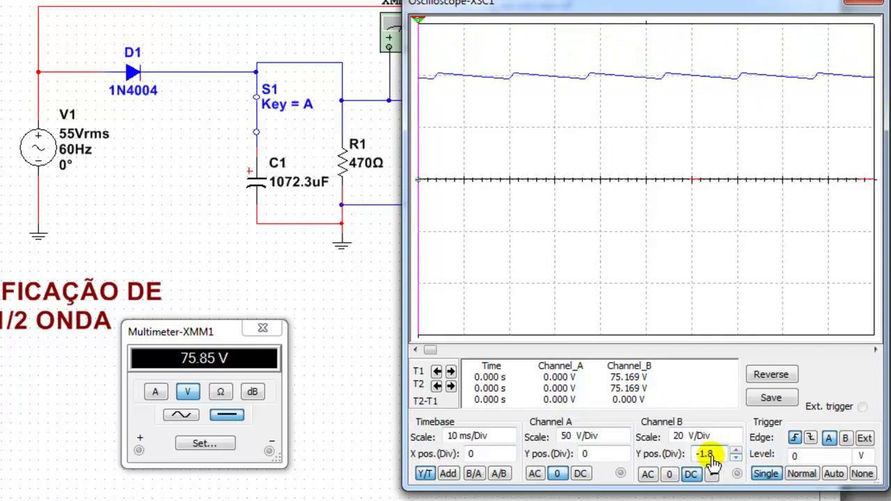
# Reset channel B's vertical position to 0 and its scale to 50 V/Div
pyautogui.doubleClick(698, 456)
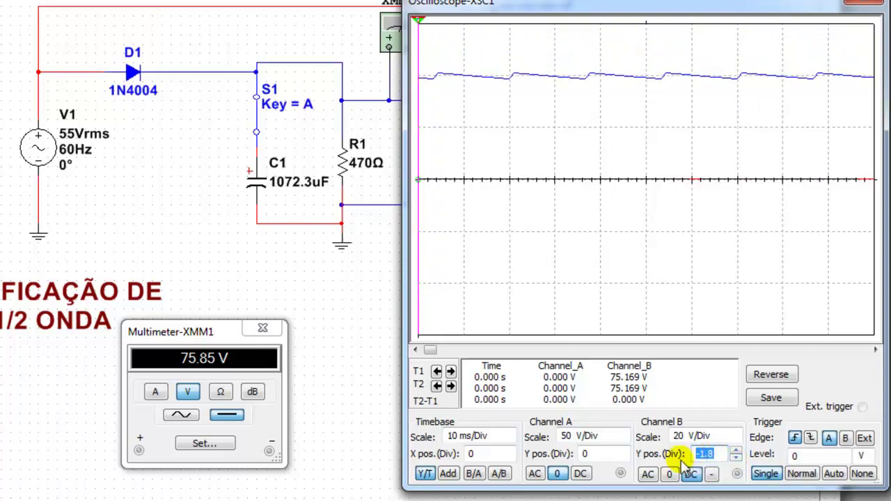
pyautogui.write('0')
pyautogui.click(734, 436)
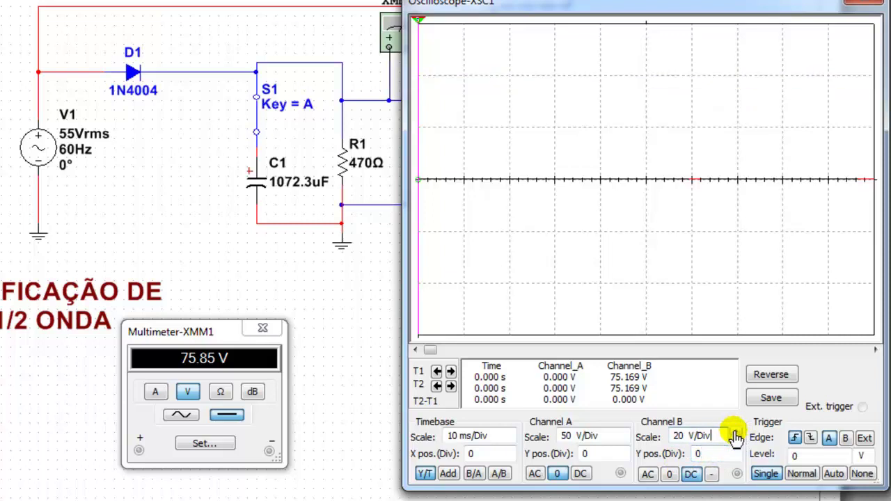
pyautogui.click(734, 433)
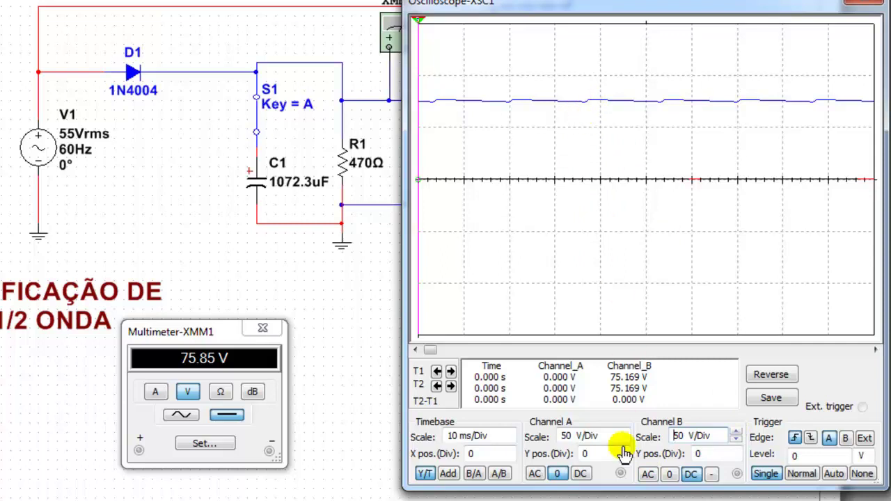
# Switch channel B to AC coupling and set its scale to 1 V/Div to enlarge the ripple waveform
pyautogui.click(647, 477)
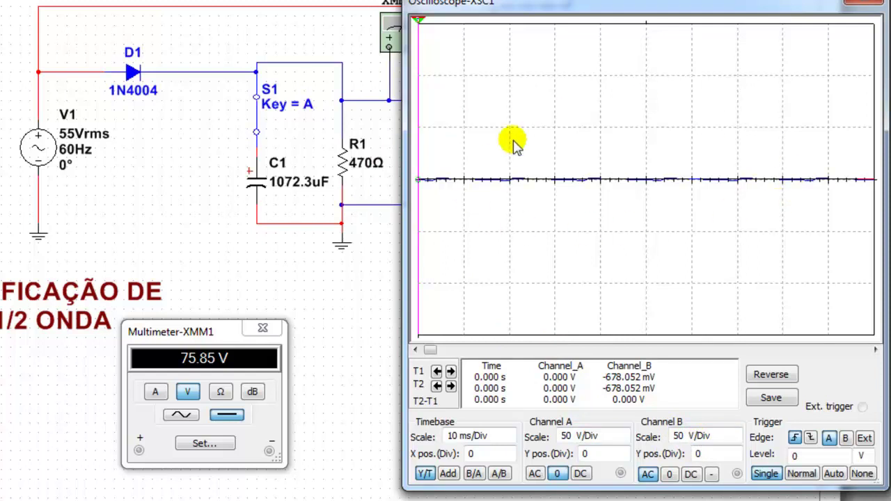
pyautogui.click(734, 439)
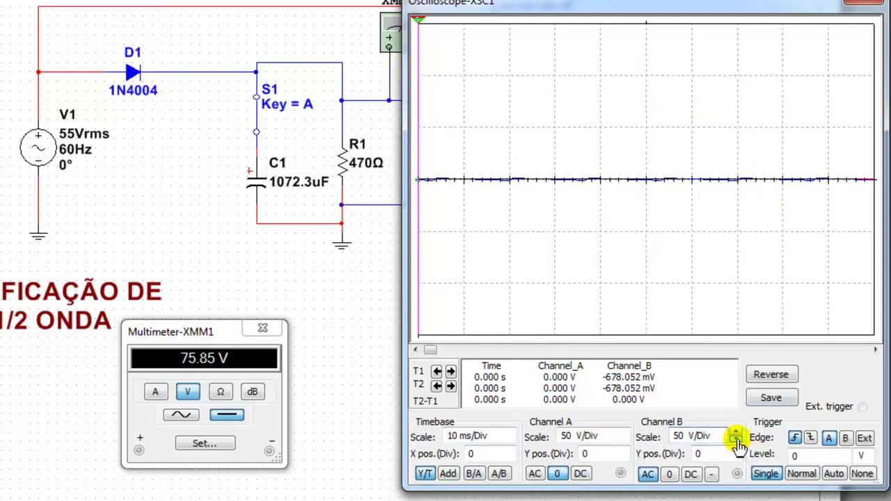
pyautogui.click(735, 442)
pyautogui.click(735, 442)
pyautogui.click(735, 442)
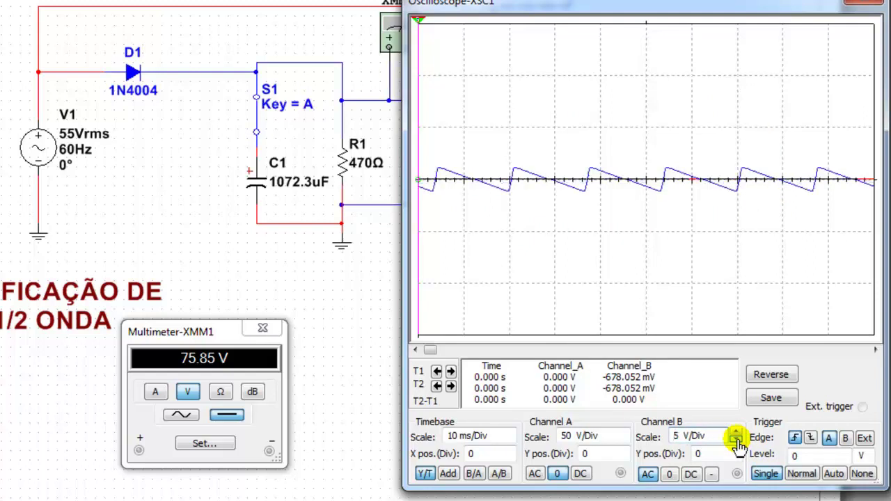
pyautogui.click(735, 442)
pyautogui.click(735, 442)
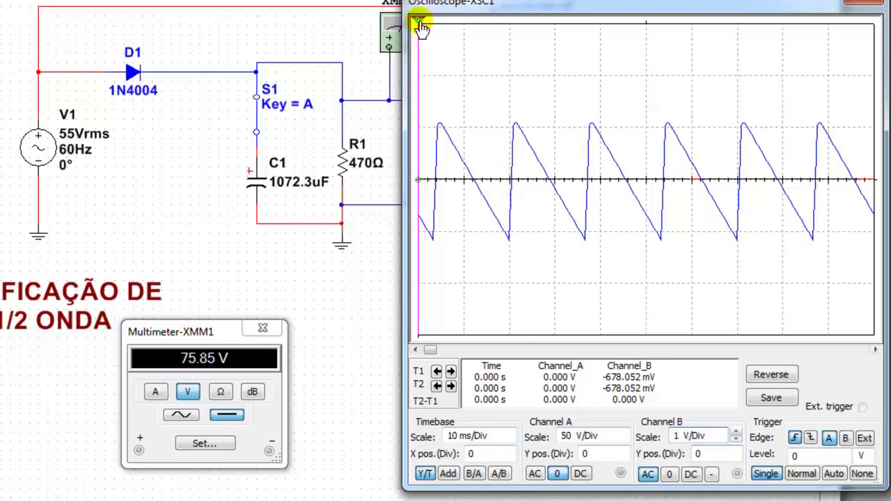
# Measure the peak-to-peak ripple by placing cursor 2 on the second crest and cursor 1 on the following trough
pyautogui.moveTo(421, 26); pyautogui.dragTo(515, 26)
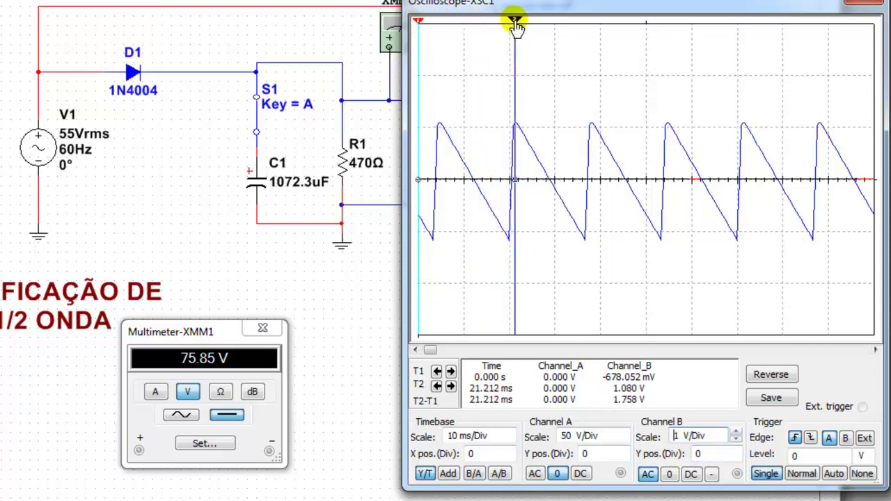
pyautogui.moveTo(419, 23); pyautogui.dragTo(586, 37)
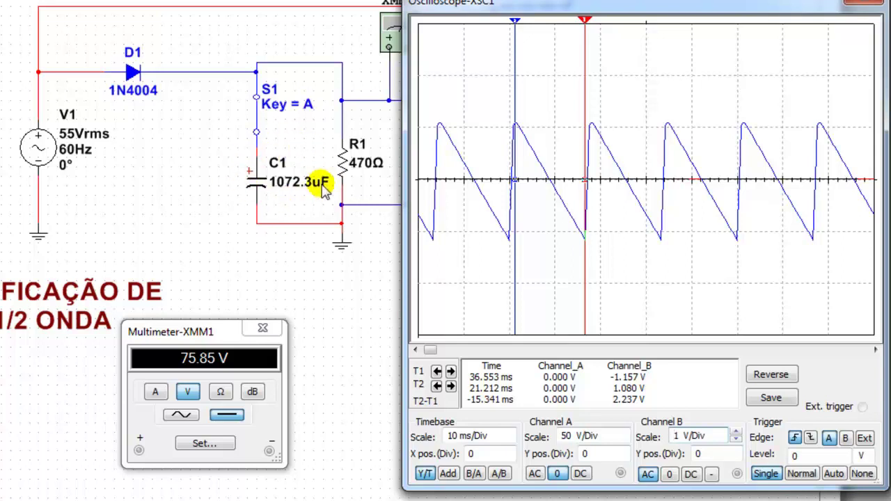
# Change filter capacitor C1's capacitance to 1200 uF
pyautogui.doubleClick(279, 185)
pyautogui.moveTo(395, 84); pyautogui.dragTo(264, 90)
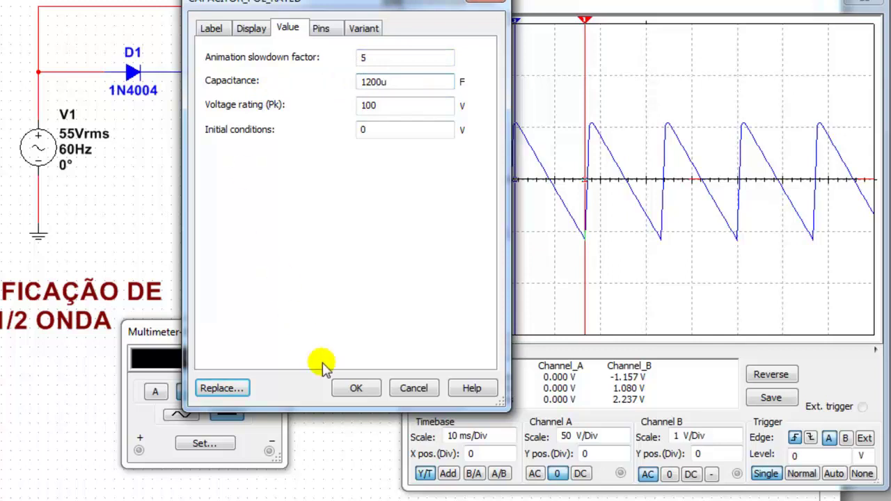
pyautogui.click(350, 388)
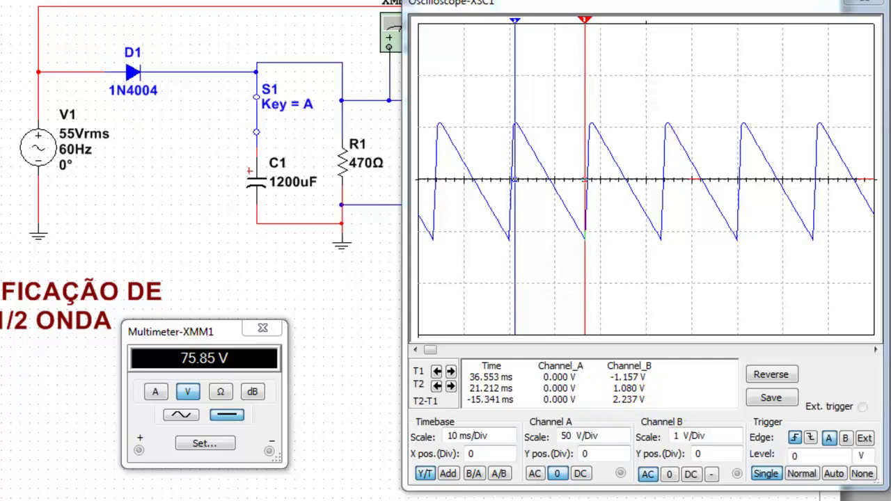
# Run the simulation with the oscilloscope trigger set to None, and return the trigger to Single to freeze the ripple trace
pyautogui.press('F5')
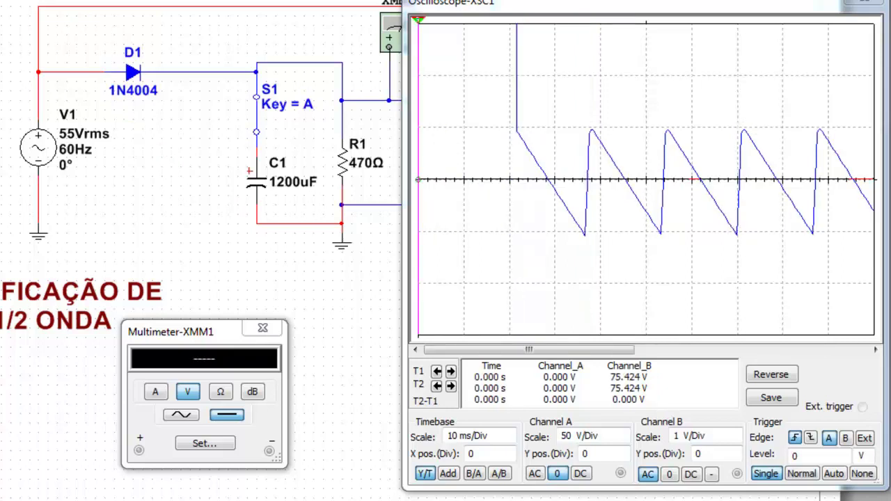
pyautogui.click(865, 475)
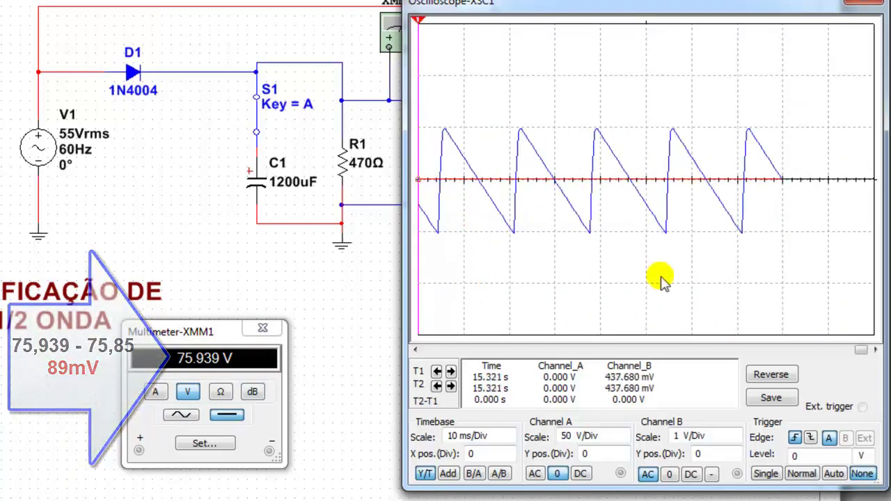
pyautogui.click(765, 473)
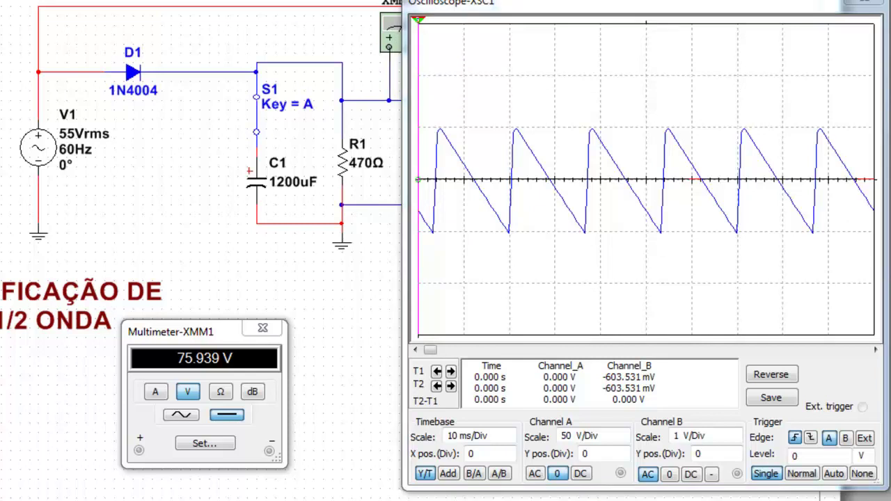
# Measure the ripple with the 1200 uF capacitor by placing the two cursors on a crest and the following trough
pyautogui.moveTo(418, 21); pyautogui.dragTo(516, 25)
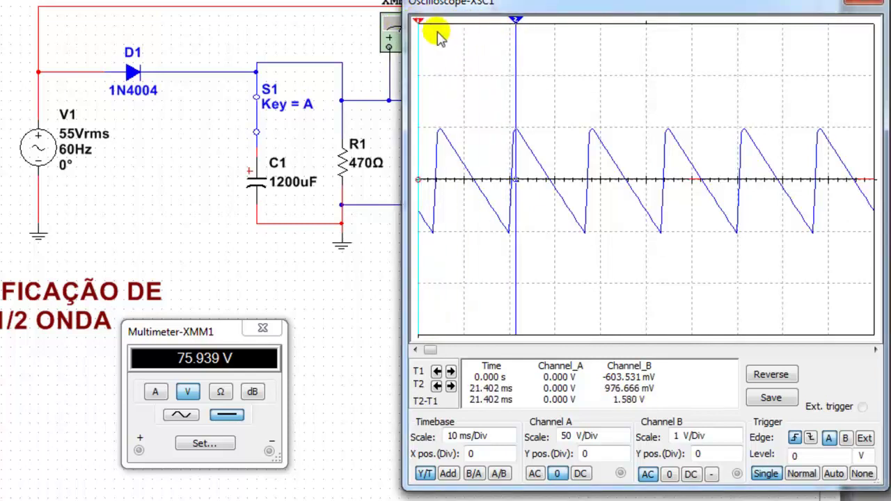
pyautogui.moveTo(420, 25); pyautogui.dragTo(585, 31)
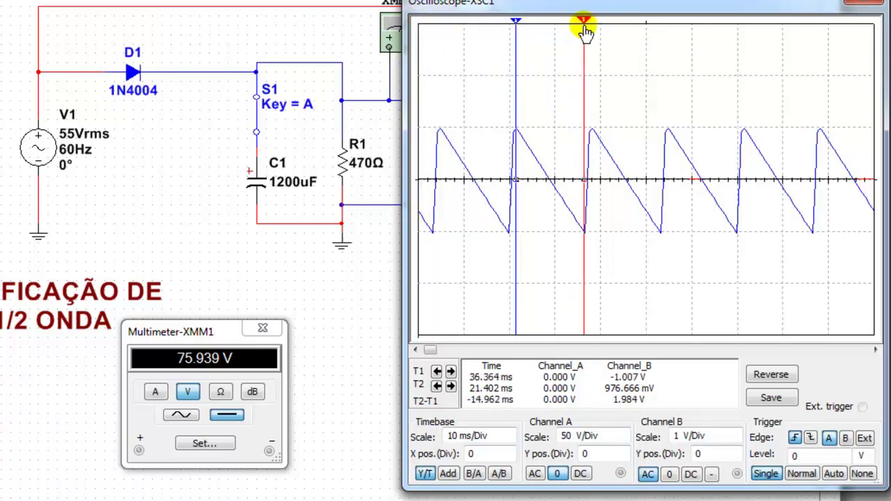
pyautogui.moveTo(584, 31); pyautogui.dragTo(586, 31)
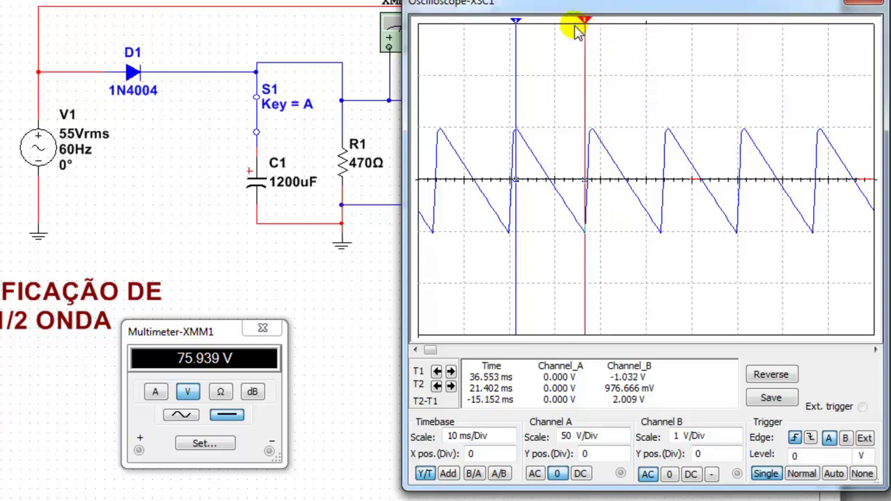
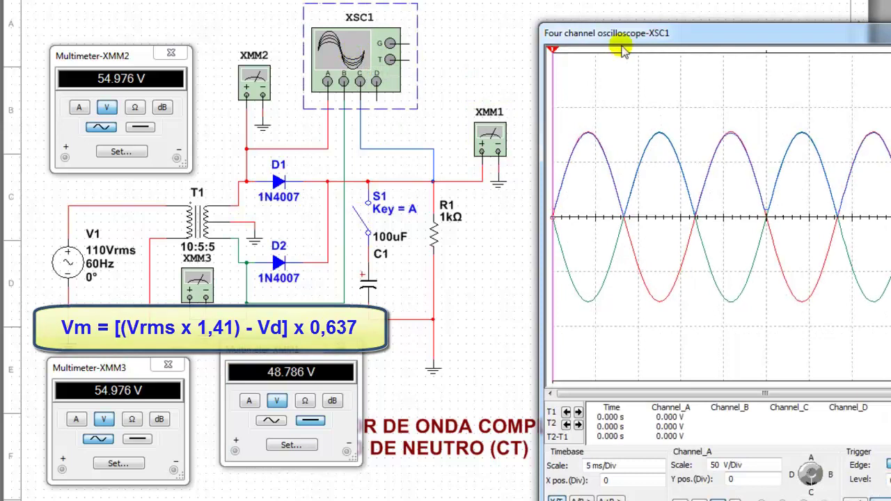
# Move the four-channel oscilloscope fully into view and offset the blue rectified output trace to 1.2 divisions
pyautogui.moveTo(664, 34); pyautogui.dragTo(518, 40)
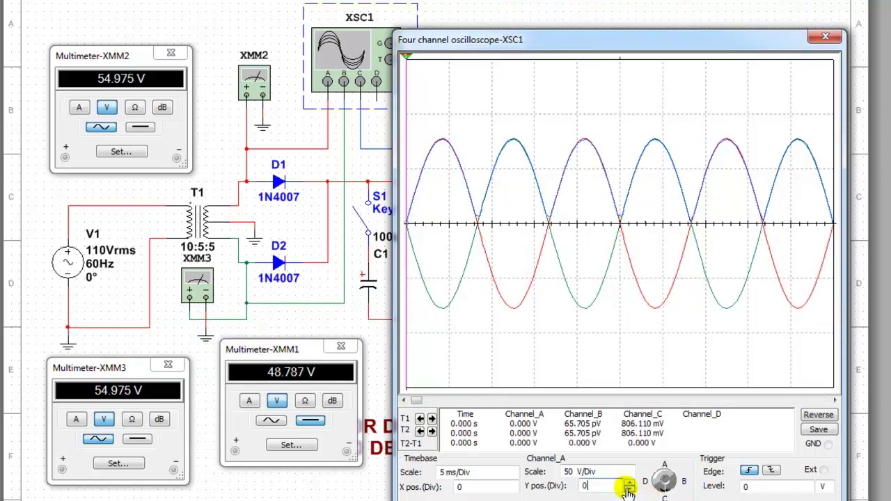
pyautogui.click(628, 483)
pyautogui.click(628, 482)
pyautogui.click(629, 482)
pyautogui.click(629, 482)
pyautogui.click(628, 482)
pyautogui.click(628, 482)
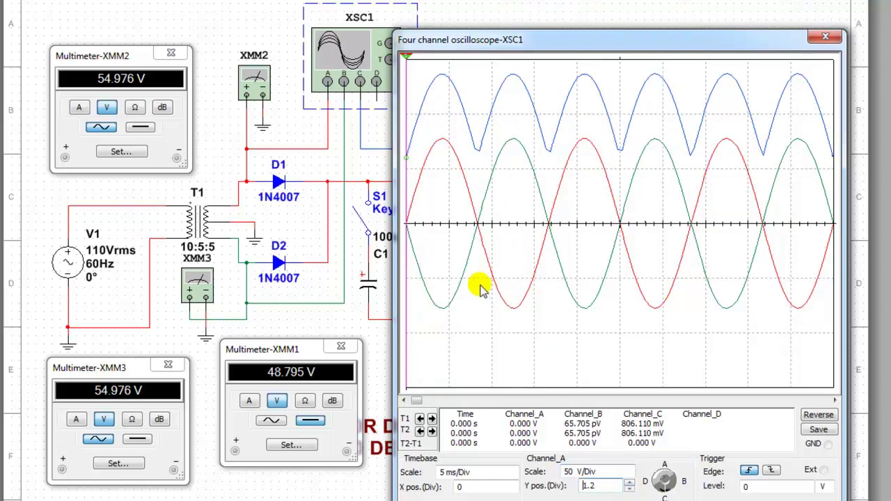
# Pause the simulation and return the blue output trace's vertical position to 0
pyautogui.click(210, 2)
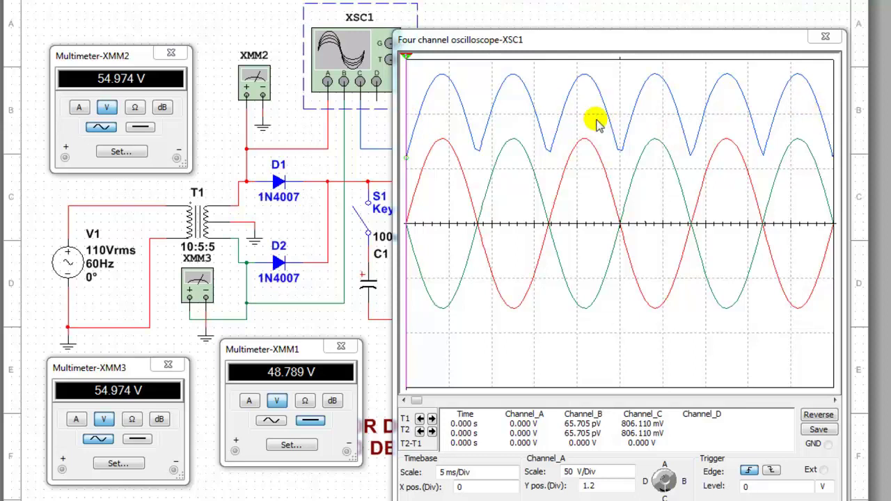
pyautogui.click(618, 485)
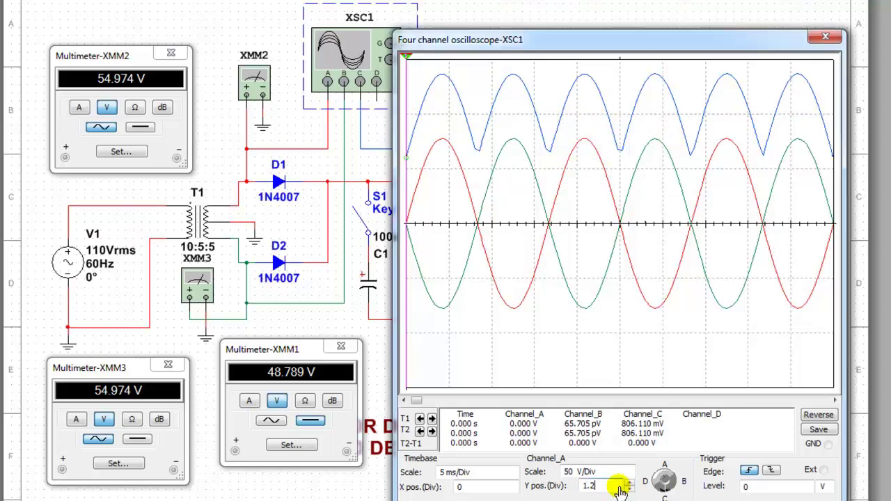
pyautogui.click(629, 491)
pyautogui.click(629, 490)
pyautogui.click(629, 491)
pyautogui.click(629, 491)
pyautogui.click(629, 491)
pyautogui.click(629, 491)
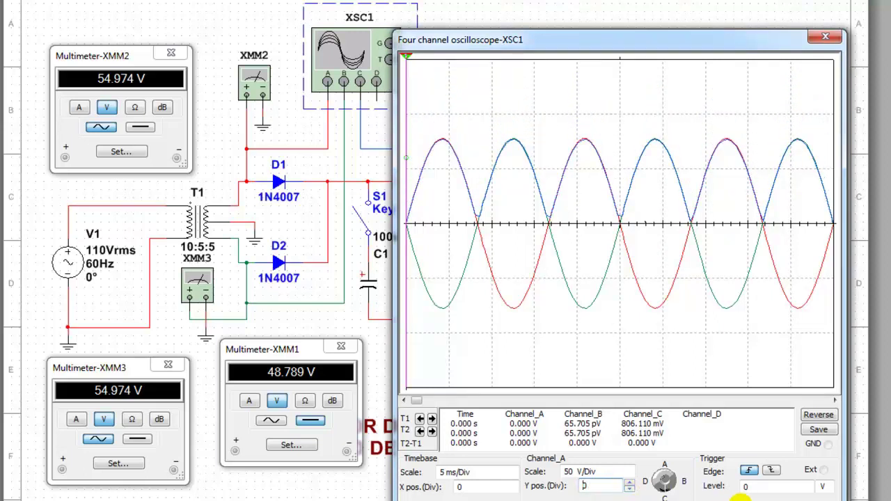
# Resume the full-wave rectifier simulation and close switch S1 to connect filter capacitor C1
pyautogui.click(740, 500)
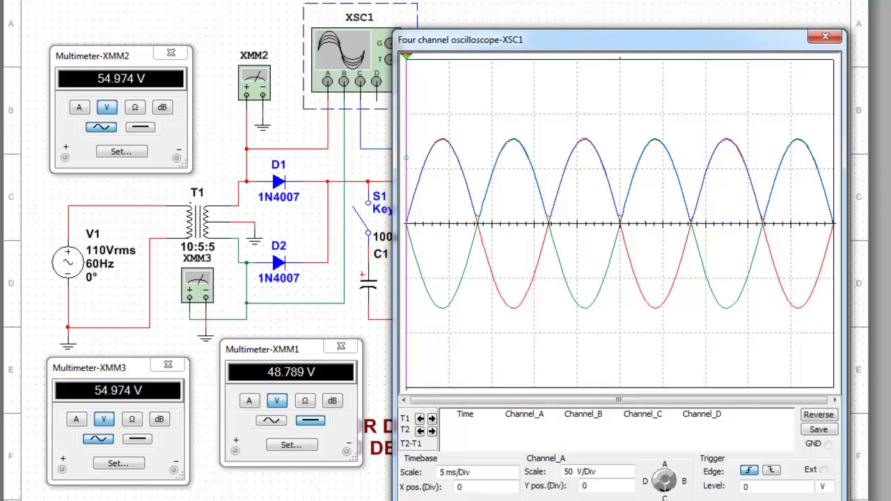
pyautogui.press('F5')
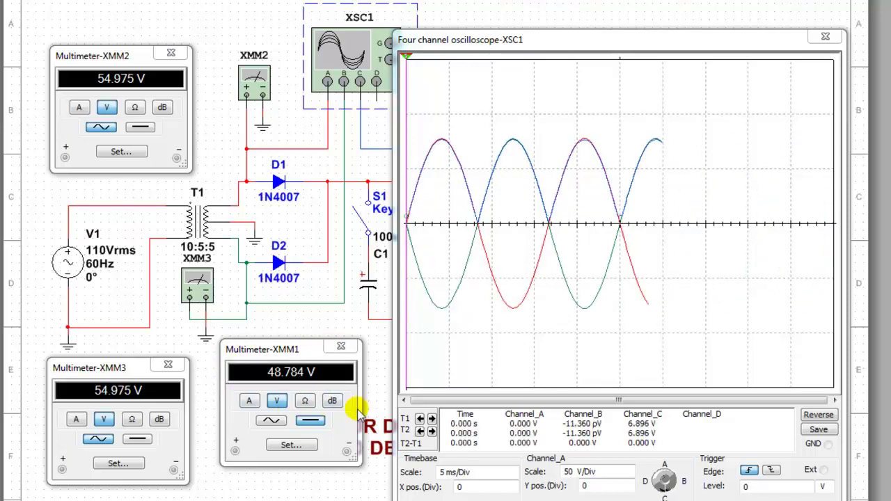
pyautogui.click(359, 217)
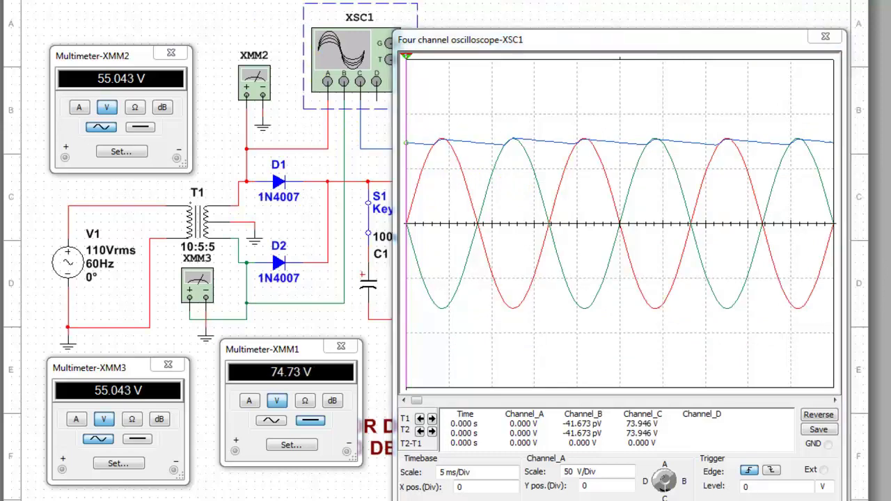
# Switch to the calculation document and review the filter capacitor calculation for the full-wave rectifier from its parameters to the final step
pyautogui.hotkey('alt', 'Tab')
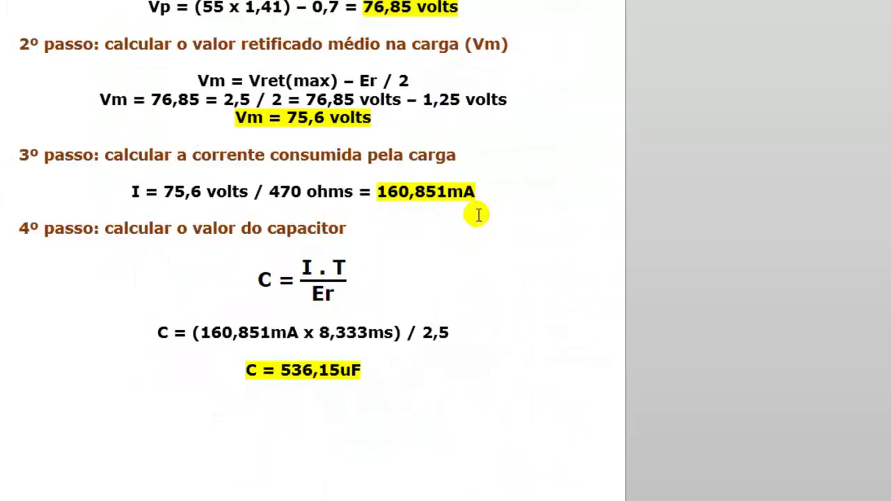
pyautogui.scroll(5, 169, 165)
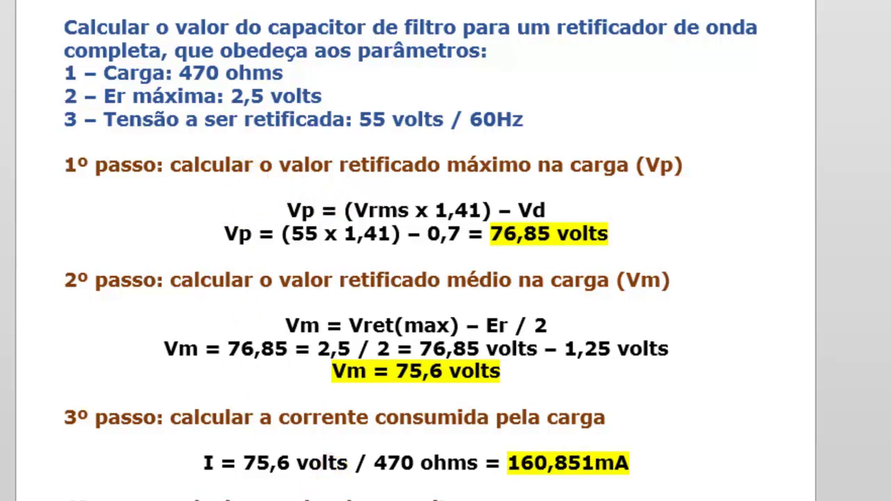
pyautogui.scroll(-8, 491, 334)
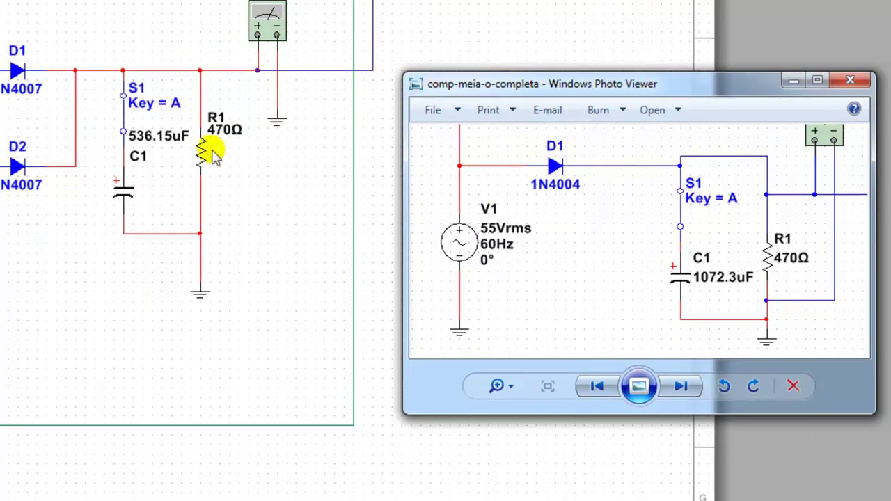
# Minimize the half-wave circuit image and open multimeter XMM1 to read the load's DC voltage
pyautogui.click(790, 82)
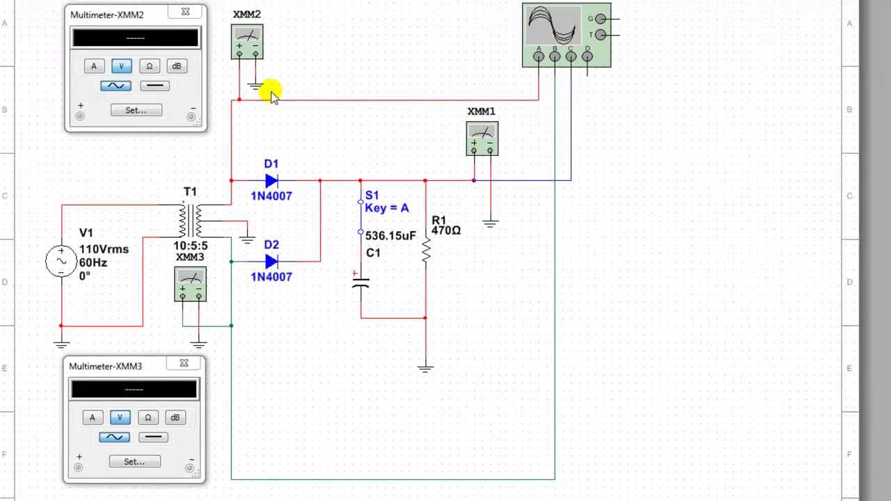
pyautogui.doubleClick(503, 159)
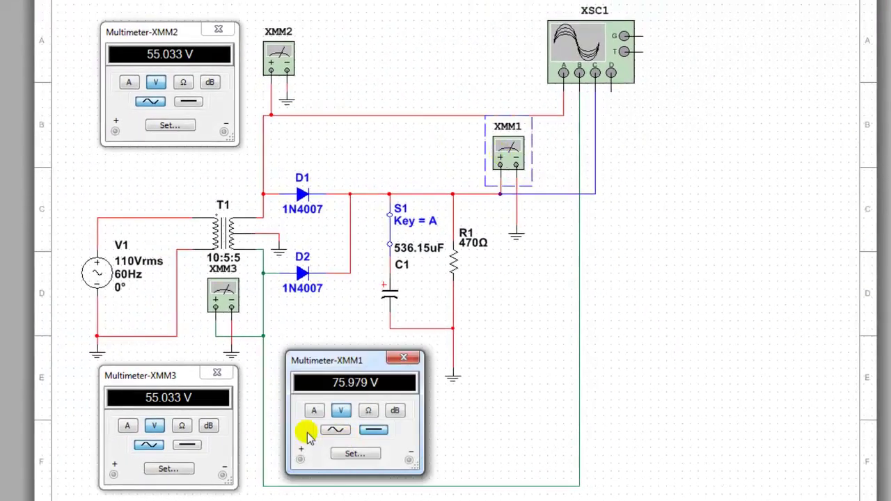
# Open oscilloscope XSC1 and set its trigger to Normal to refresh the full-wave rectifier waveforms
pyautogui.click(582, 35)
pyautogui.doubleClick(582, 34)
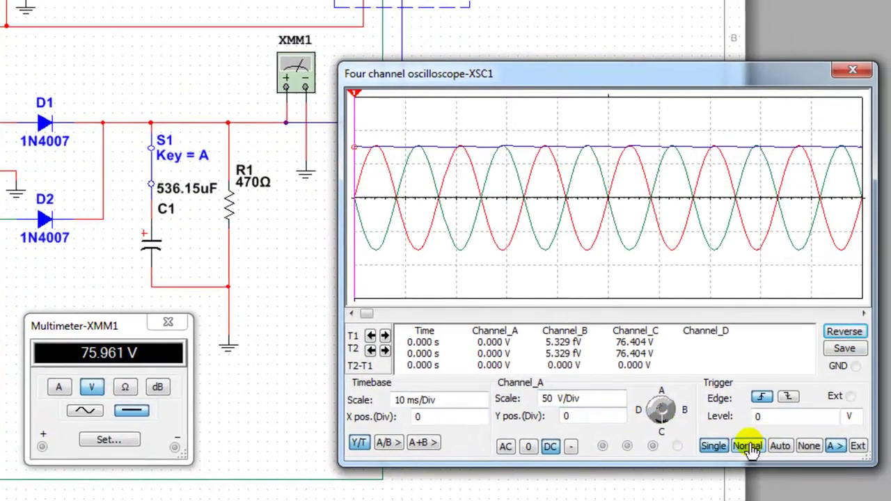
pyautogui.click(754, 446)
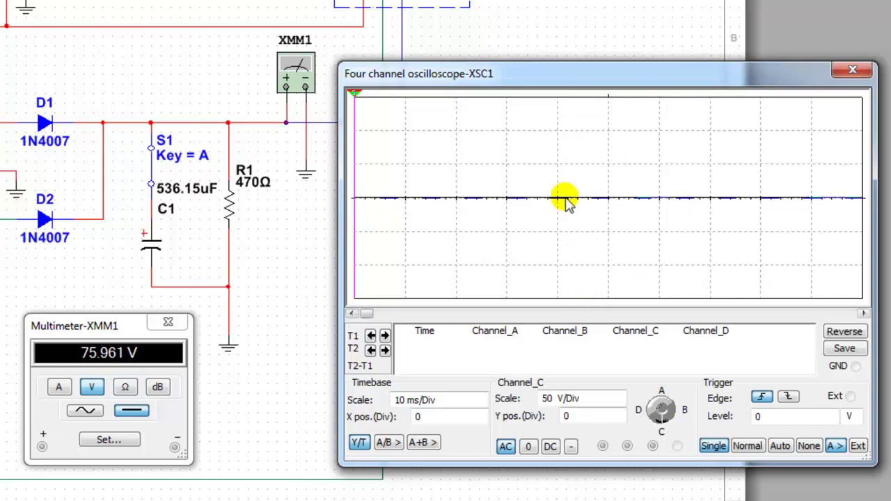
# Set the AC-coupled channel C's vertical scale to 1 V/Div to magnify the output ripple
pyautogui.click(619, 405)
pyautogui.click(619, 405)
pyautogui.click(619, 405)
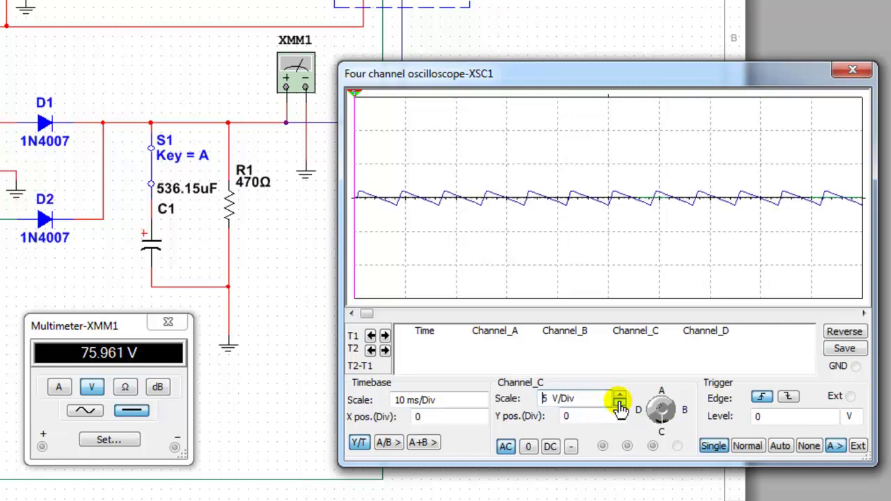
pyautogui.click(620, 404)
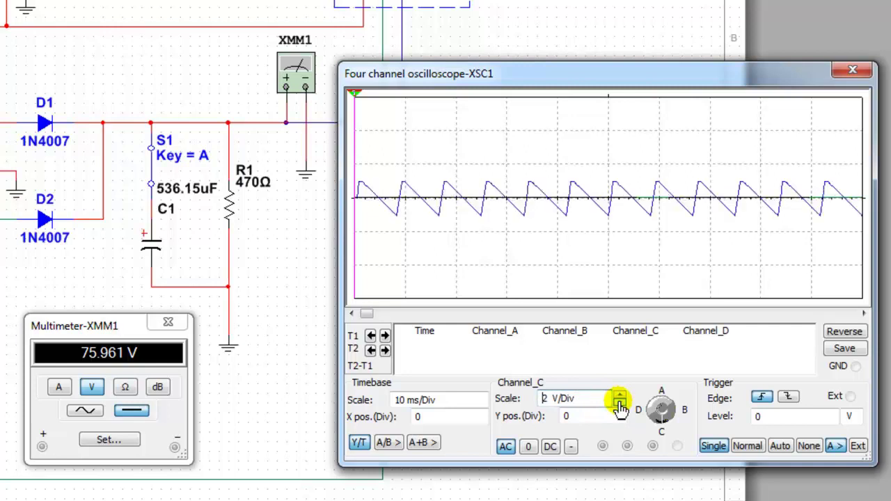
pyautogui.click(619, 405)
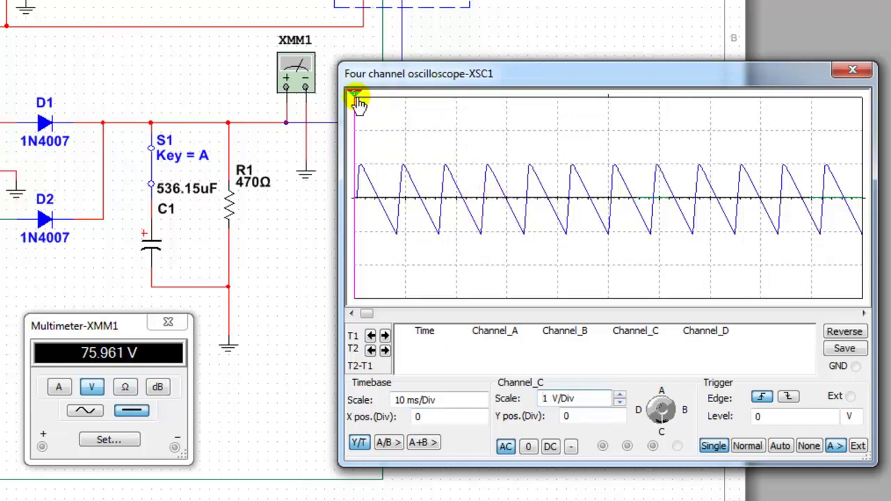
# Place one cursor on a ripple crest and the other on the following trough to measure the peak-to-peak ripple
pyautogui.moveTo(356, 98); pyautogui.dragTo(487, 104)
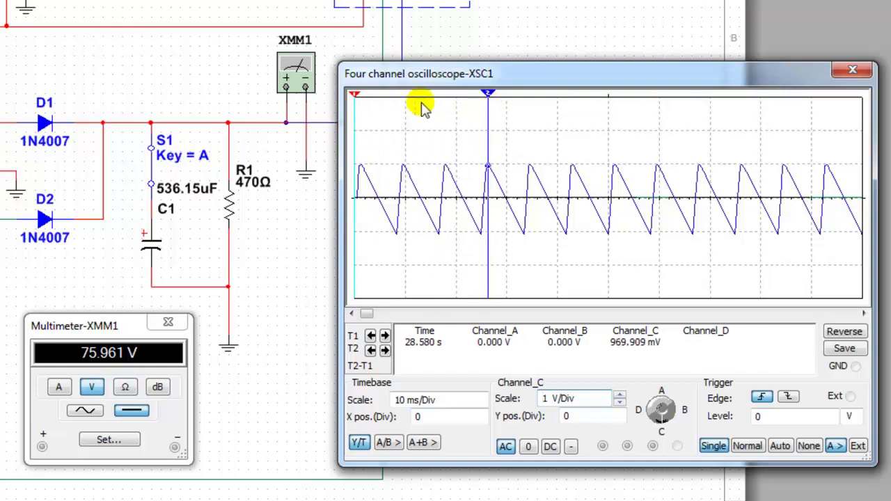
pyautogui.moveTo(356, 100); pyautogui.dragTo(525, 111)
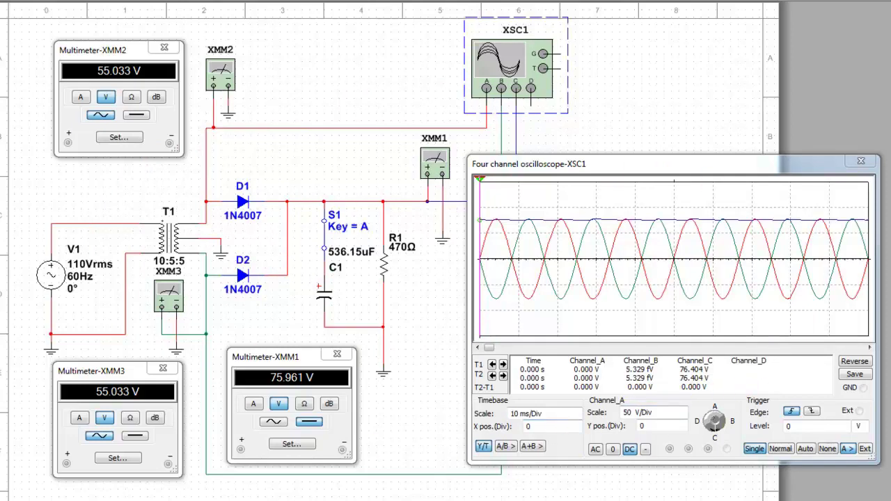
# Switch to Windows Photo Viewer to compare the half-wave and full-wave circuits in the circ-geral image
pyautogui.hotkey('alt', 'Tab')
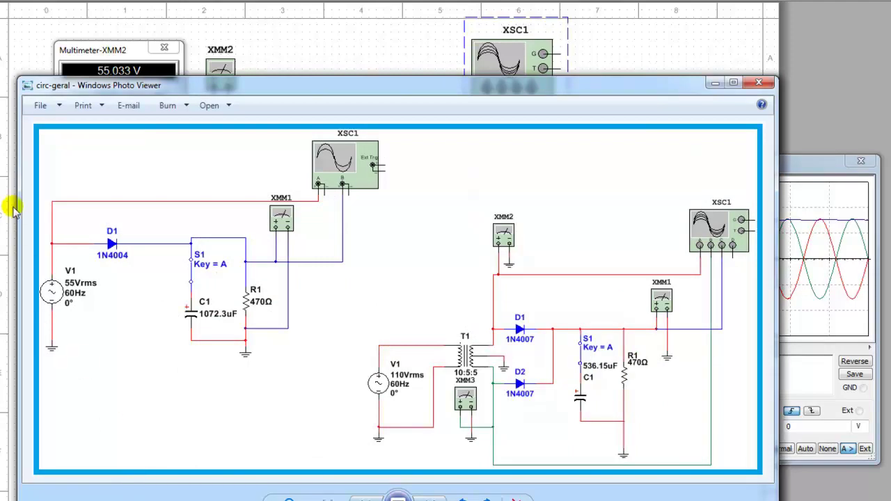